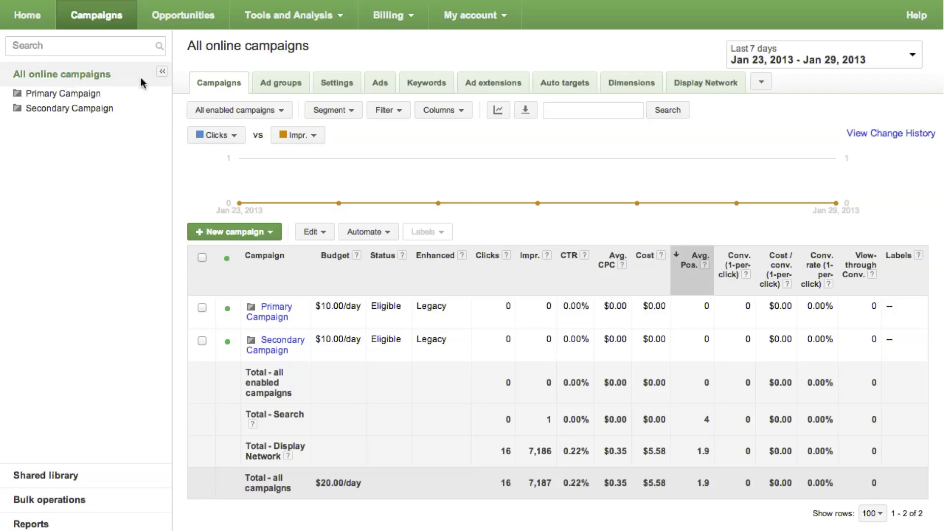
- Upgrade the Primary Campaign, from its settings, to an enhanced campaign targeting all devices
left_click(334, 84)
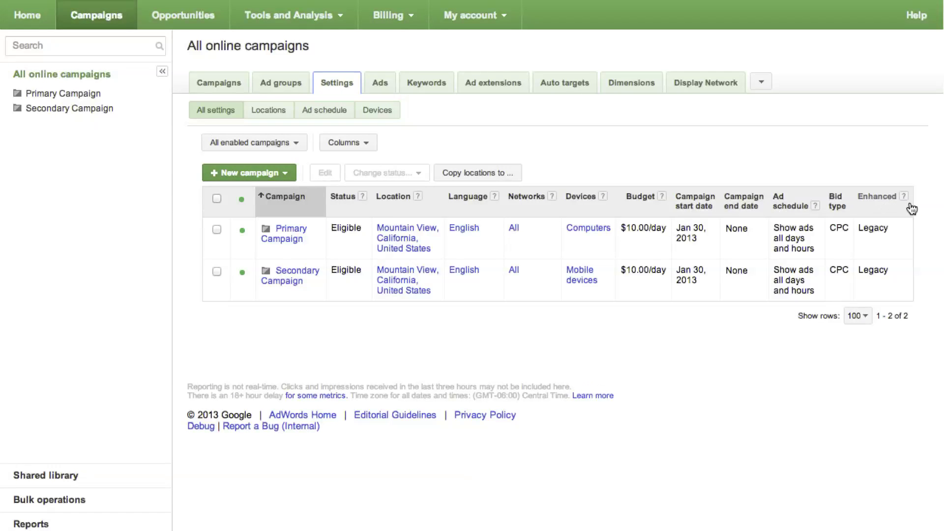
left_click(66, 94)
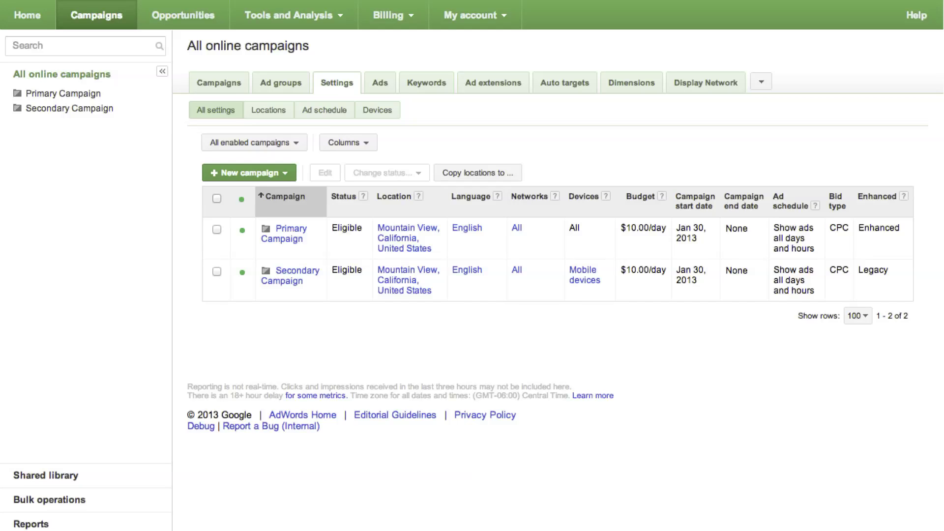
left_click(278, 82)
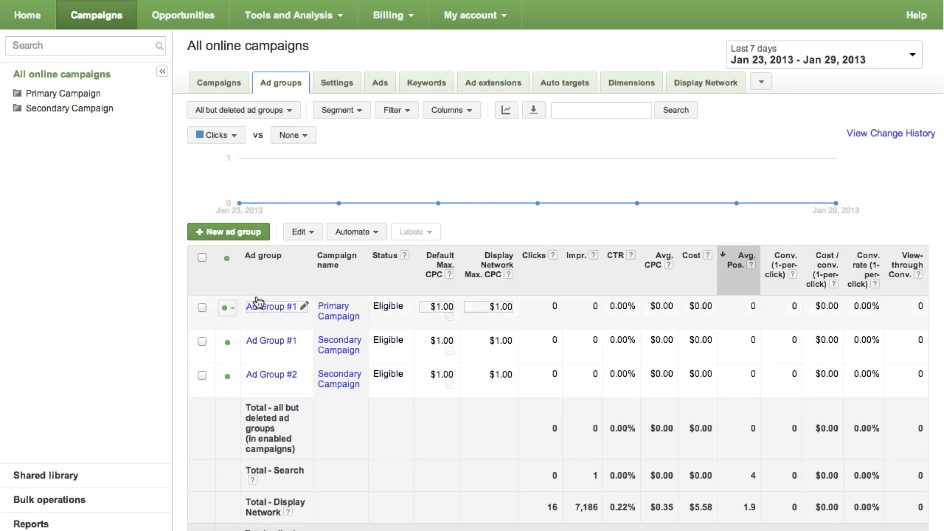
mouse_move(271, 379)
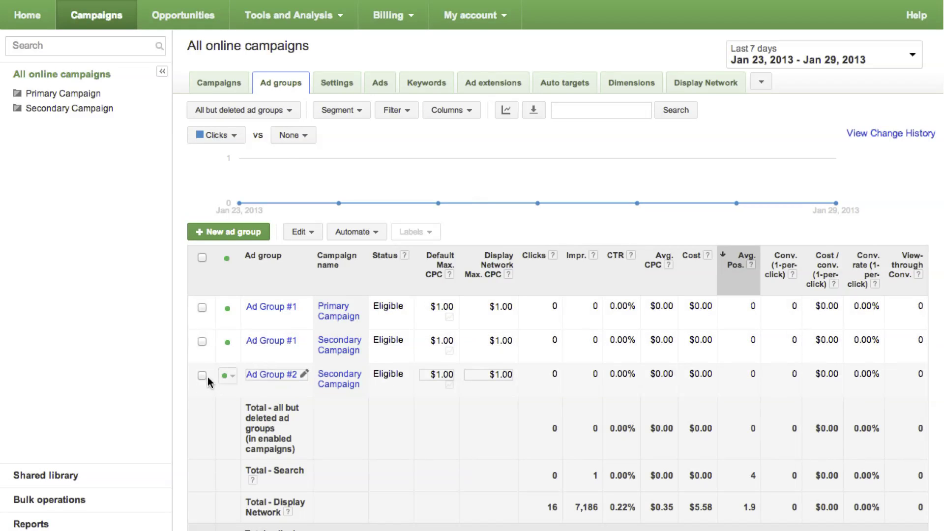
- Review both campaigns' ad groups, selecting and then deselecting Ad Group #2
left_click(203, 376)
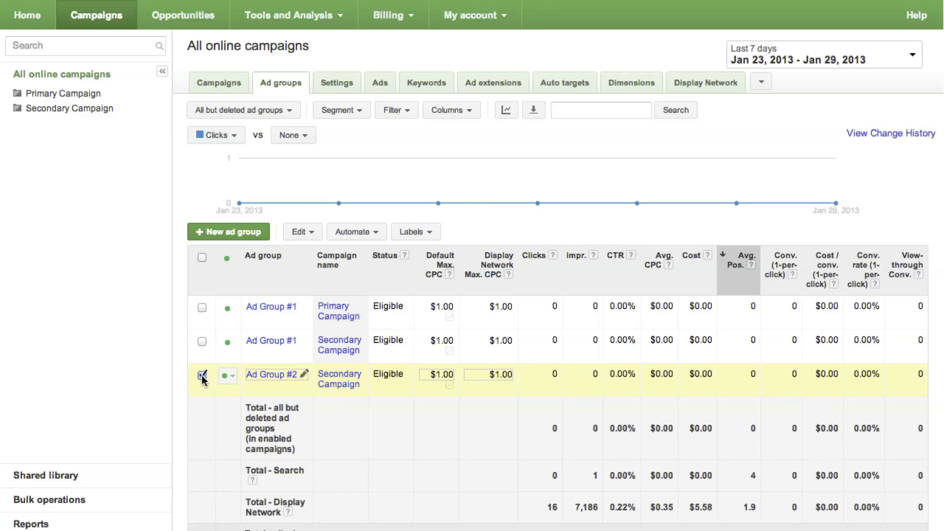
left_click(202, 376)
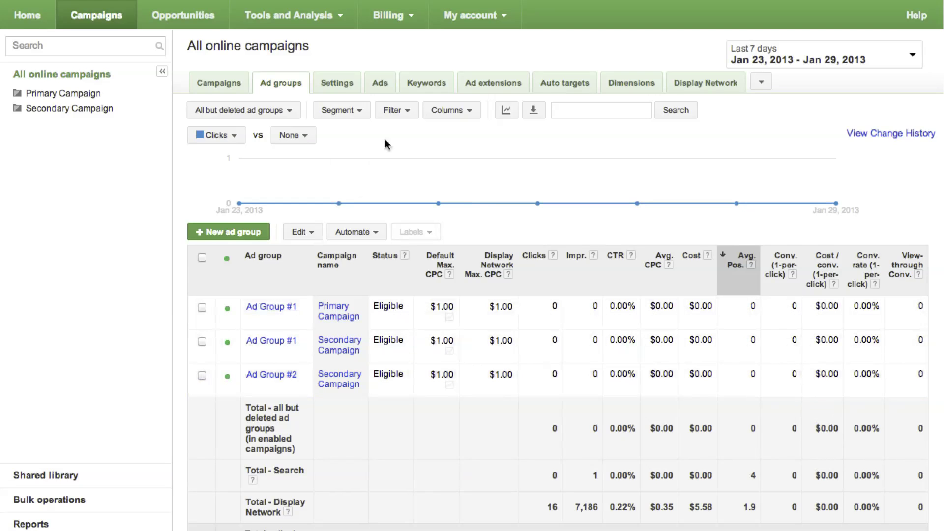
left_click(434, 85)
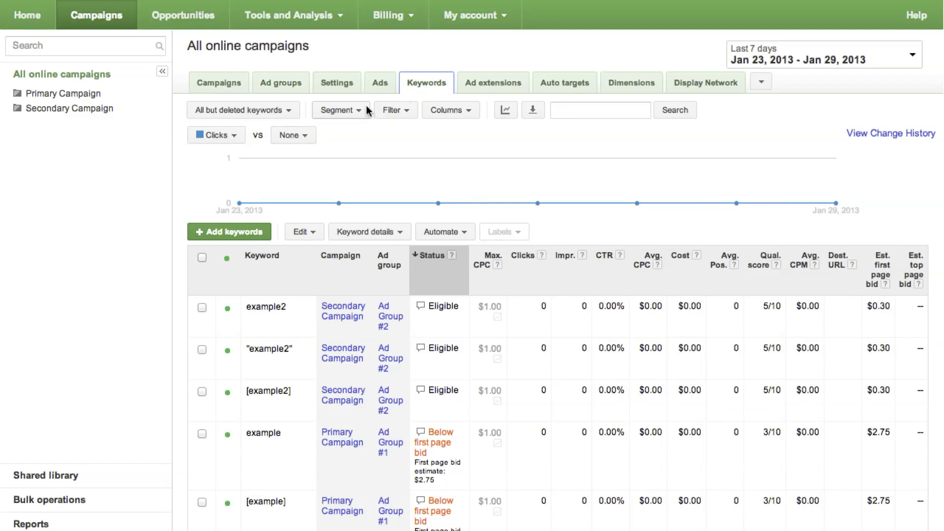
scroll(147, 190, "down", 1)
scroll(147, 189, "down", 2)
scroll(148, 190, "down", 2)
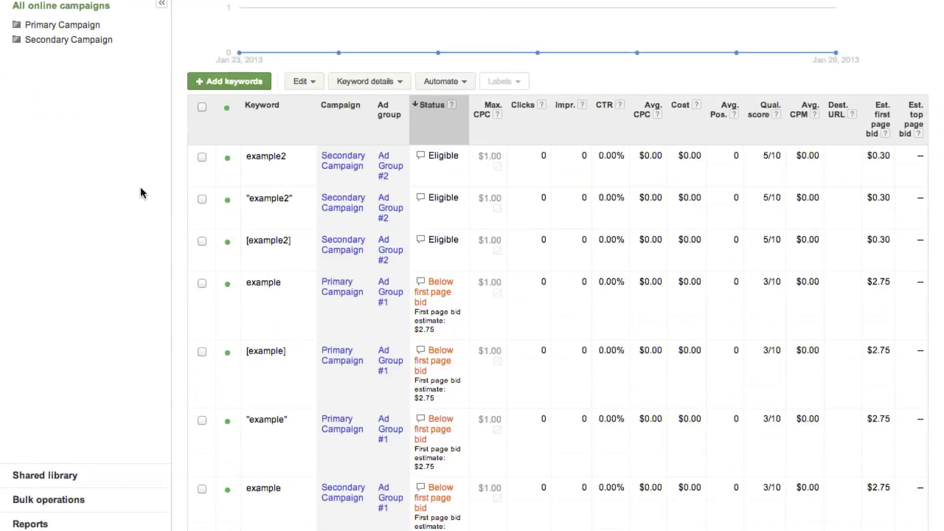
scroll(142, 192, "down", 1)
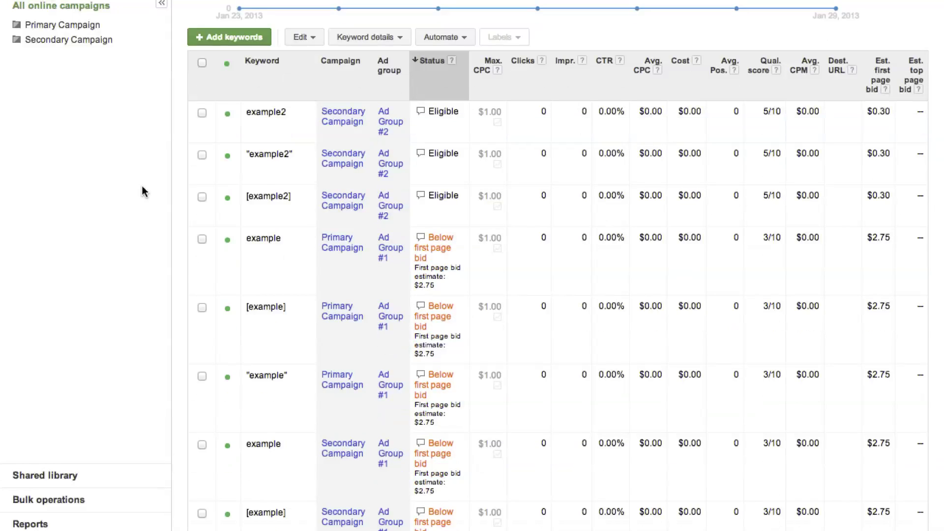
left_click(202, 113)
left_click(203, 156)
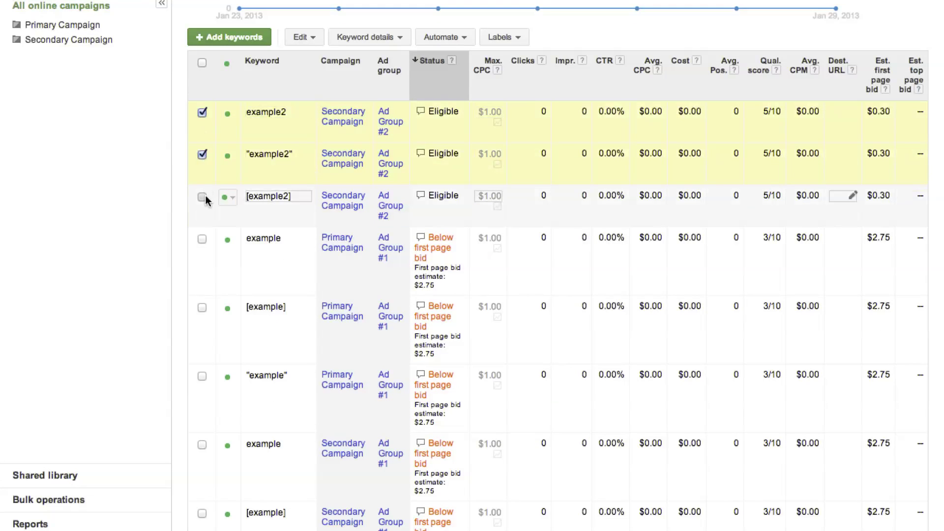
left_click(204, 198)
left_click(304, 39)
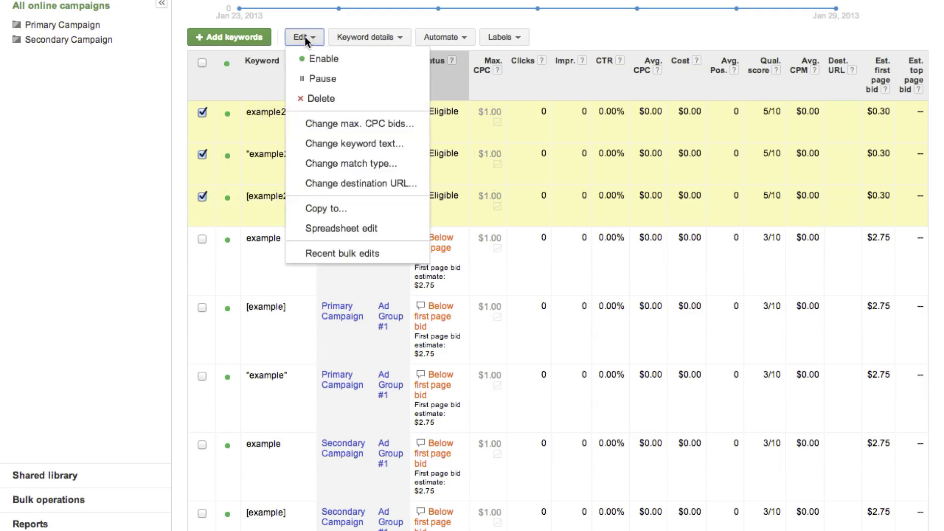
left_click(325, 211)
left_click(413, 344)
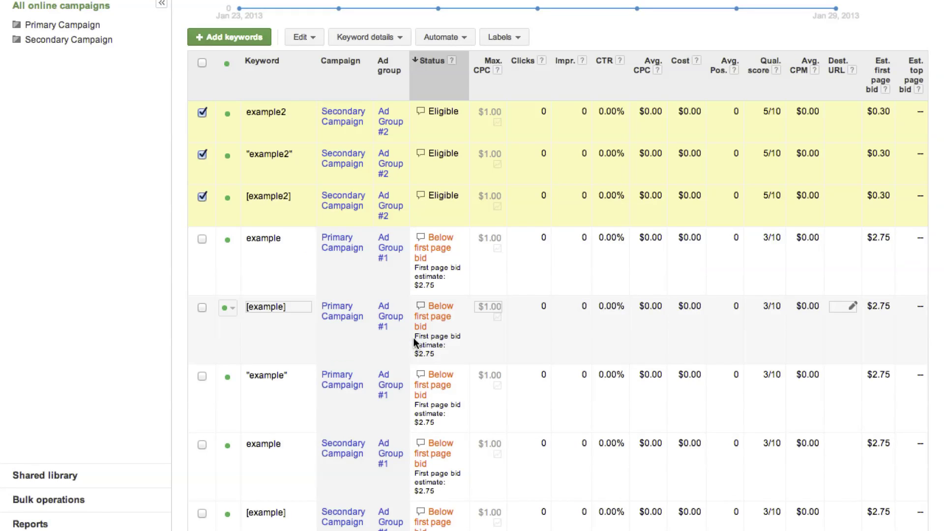
left_click(203, 112)
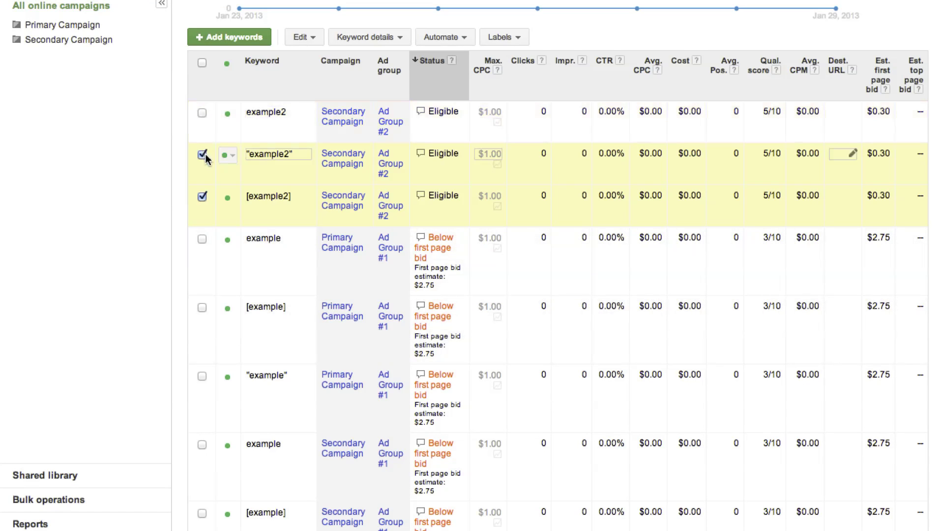
left_click(203, 155)
left_click(202, 196)
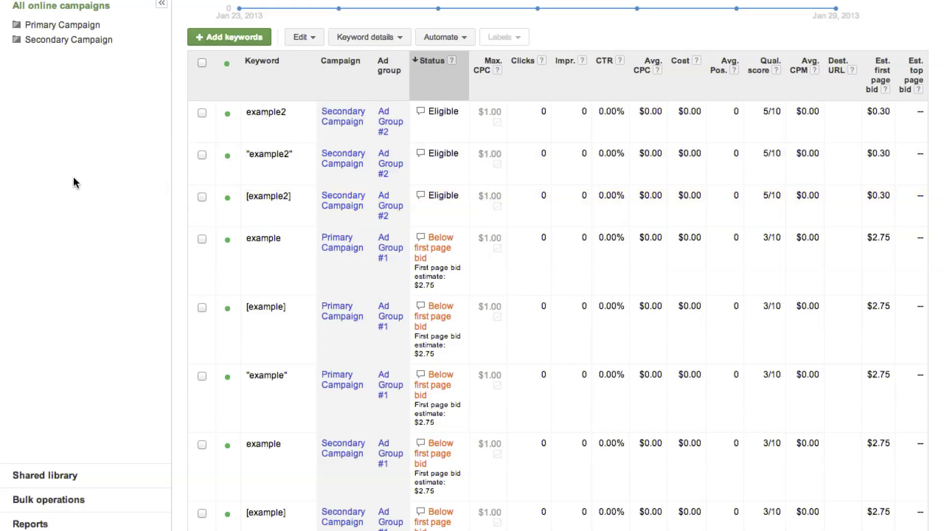
scroll(74, 182, "up", 5)
scroll(73, 182, "up", 1)
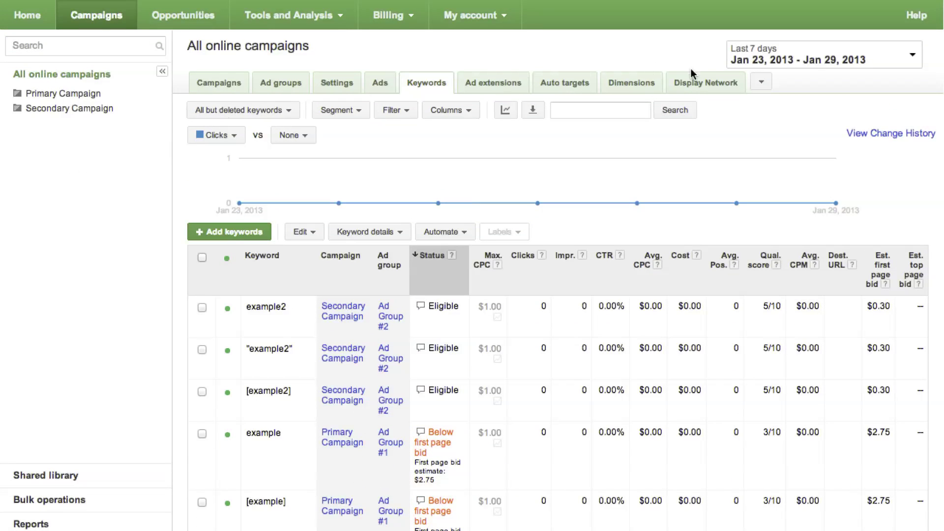
- Inspect the managed Display Network placements, selecting and then deselecting sfgate.com
left_click(698, 81)
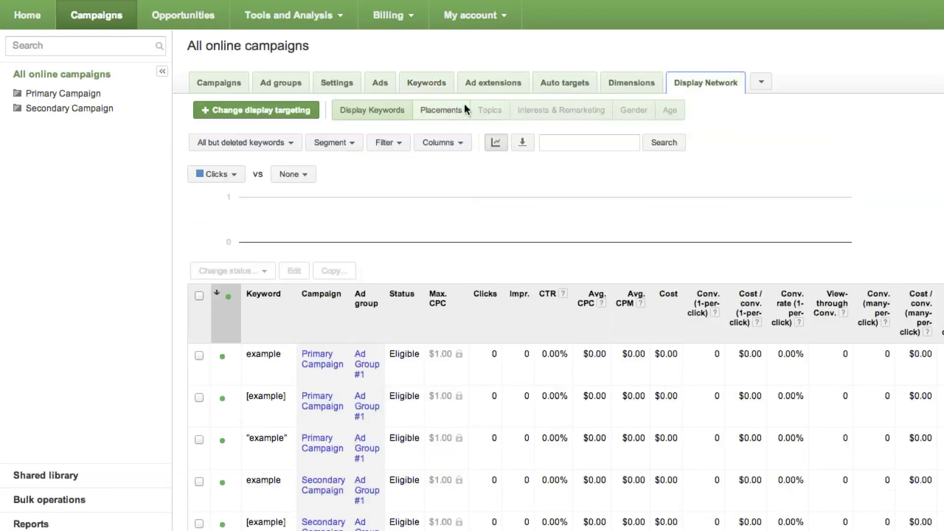
left_click(437, 108)
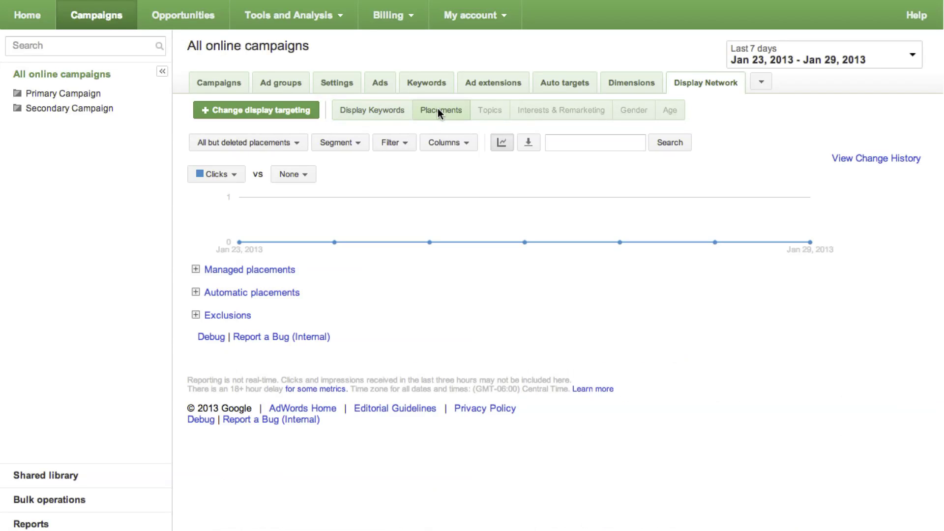
left_click(196, 270)
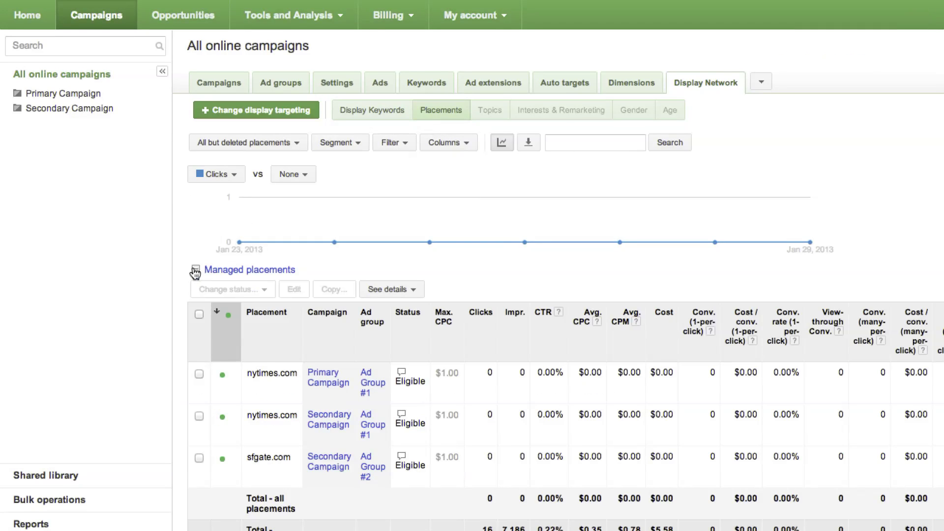
mouse_move(269, 461)
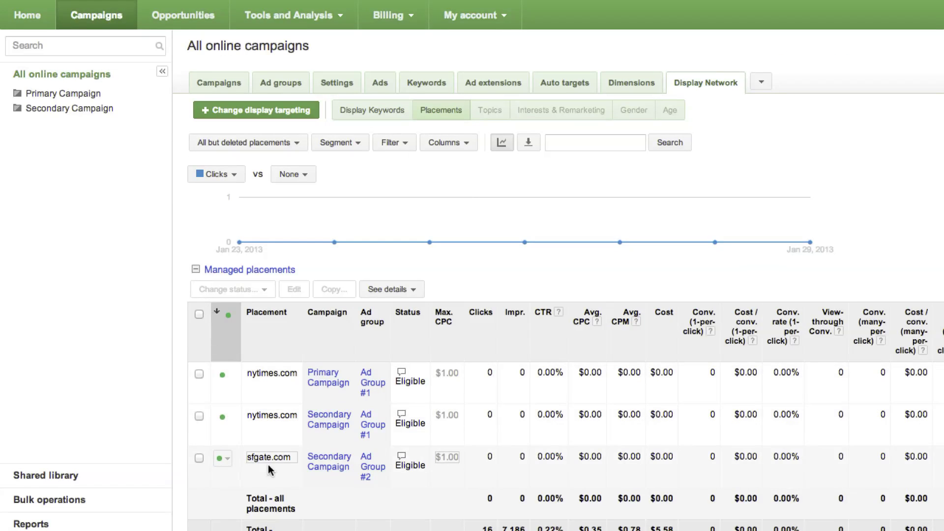
left_click(200, 458)
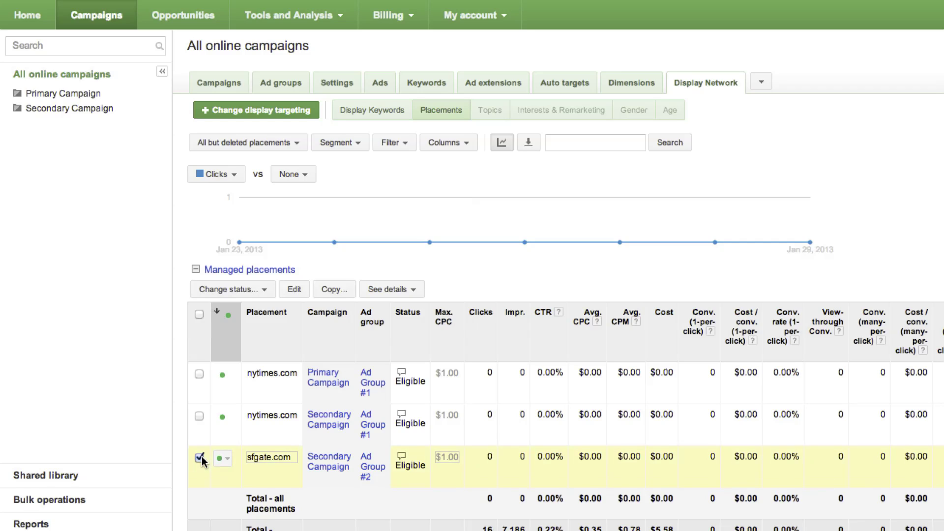
left_click(199, 457)
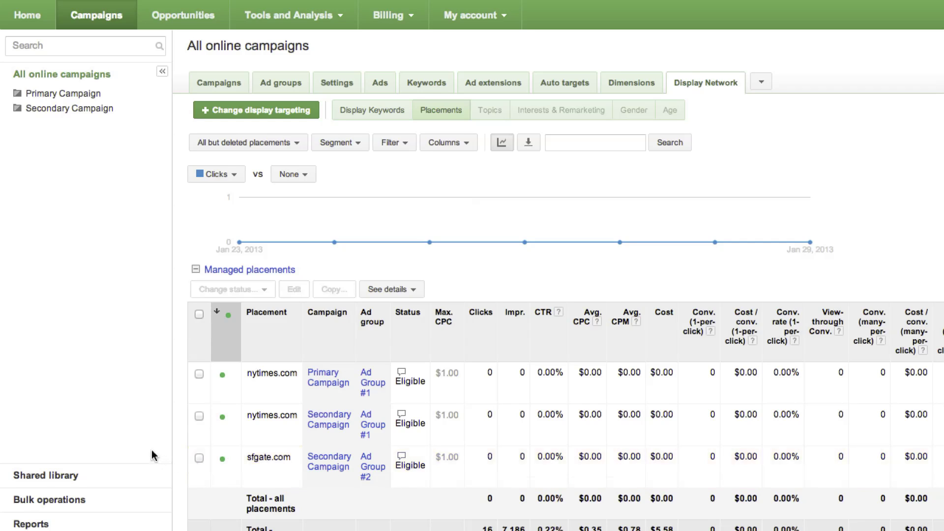
left_click(478, 88)
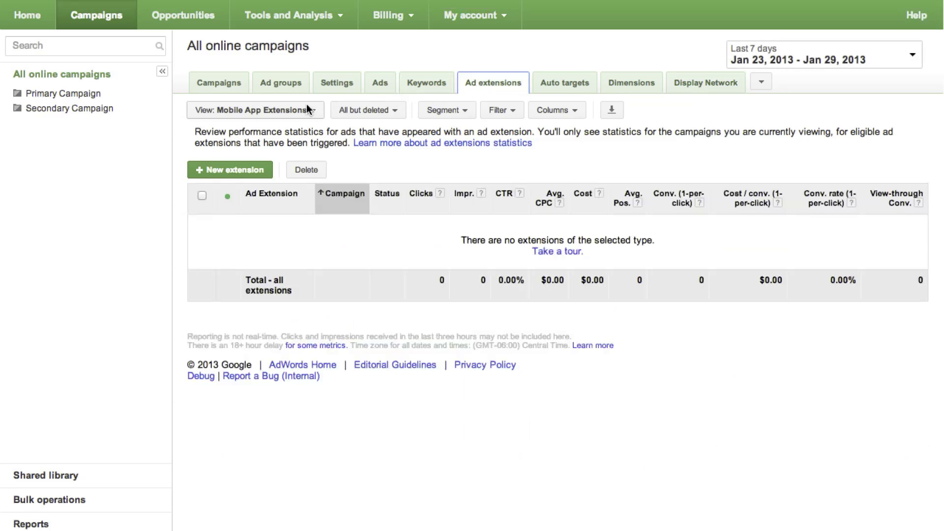
- Switch the Ad extensions view from location extensions to sitelink extensions
left_click(306, 110)
left_click(297, 132)
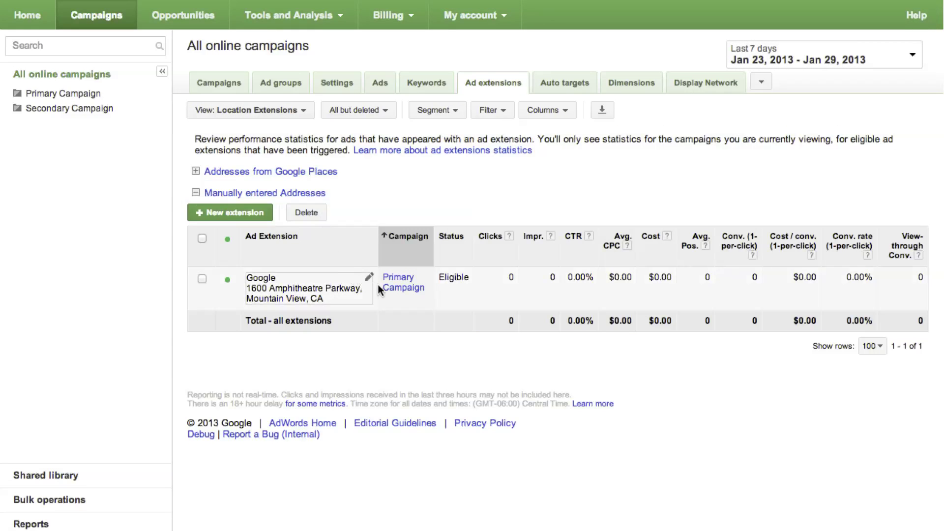
left_click(308, 112)
left_click(305, 171)
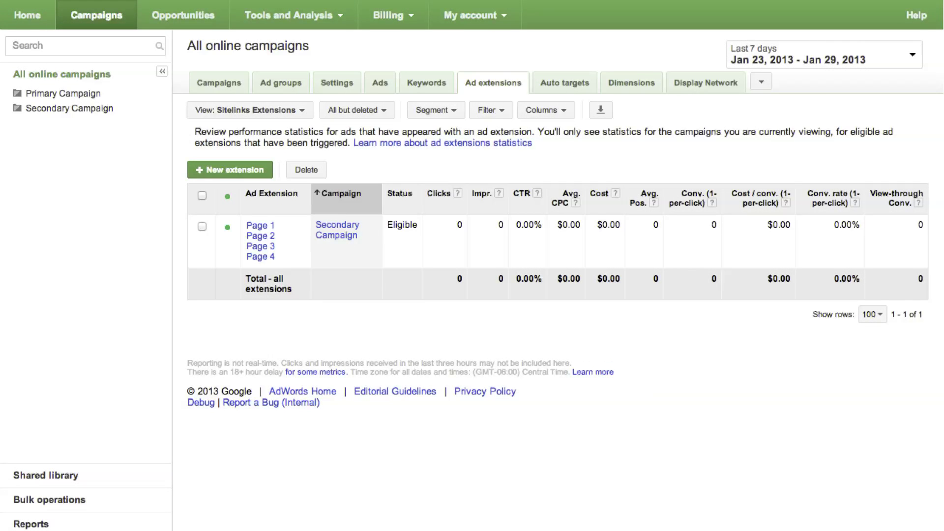
left_click(77, 99)
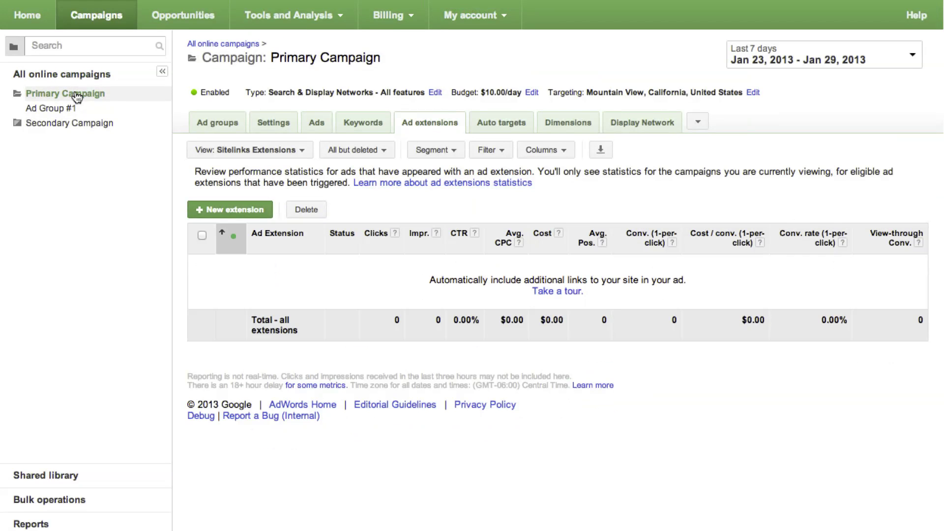
left_click(271, 123)
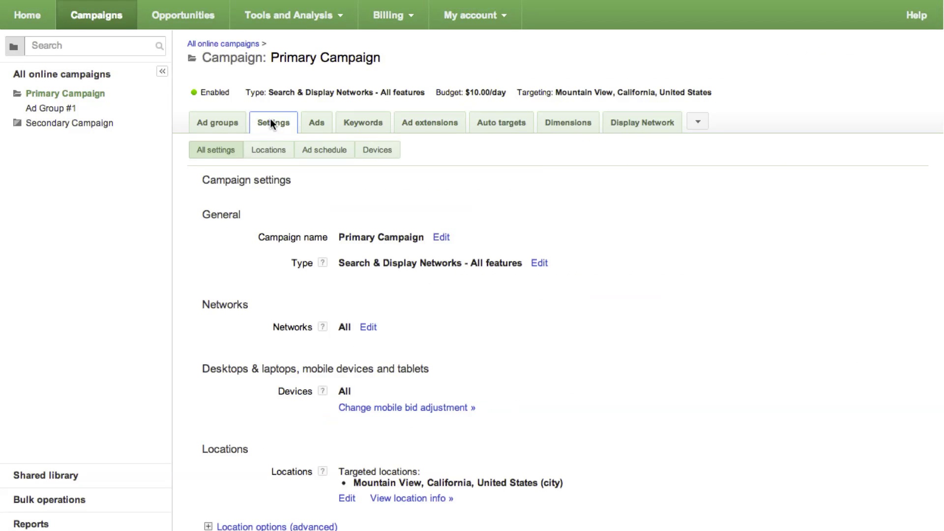
left_click(378, 151)
left_click(459, 355)
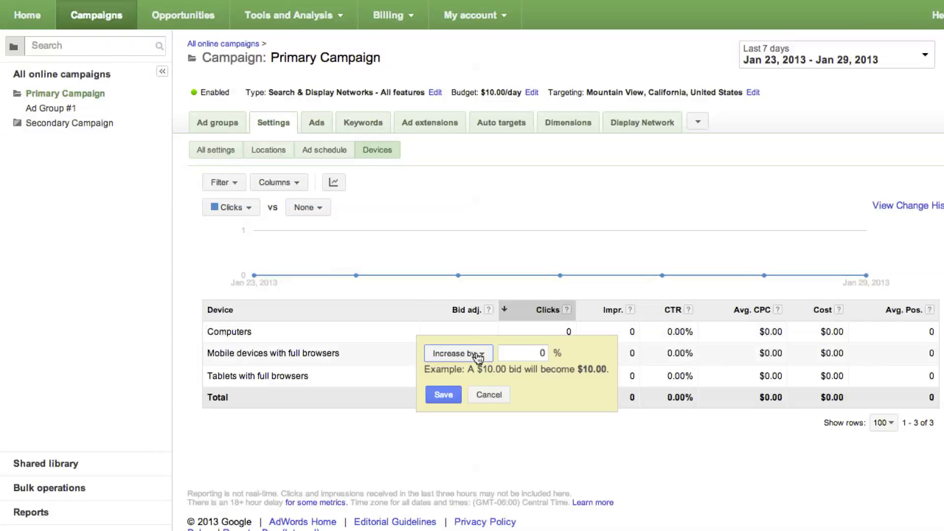
left_click(526, 354)
left_click(501, 398)
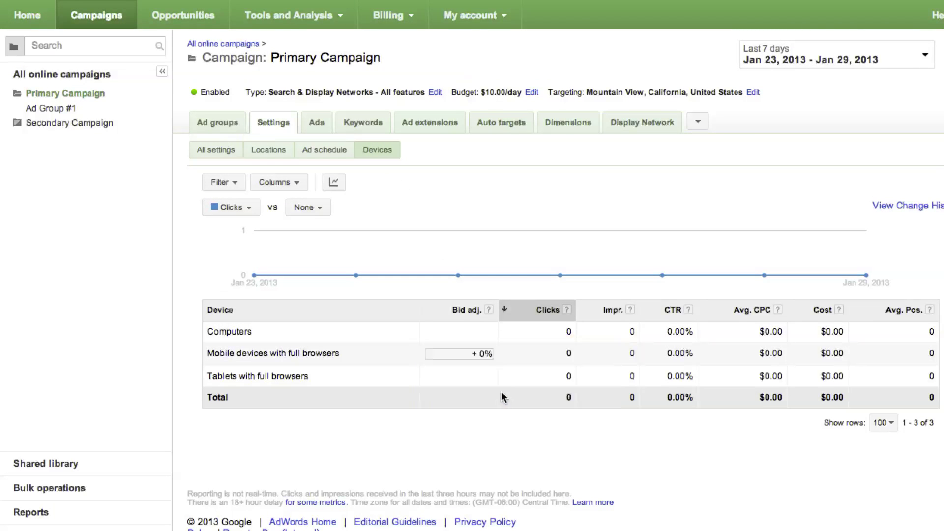
left_click(109, 131)
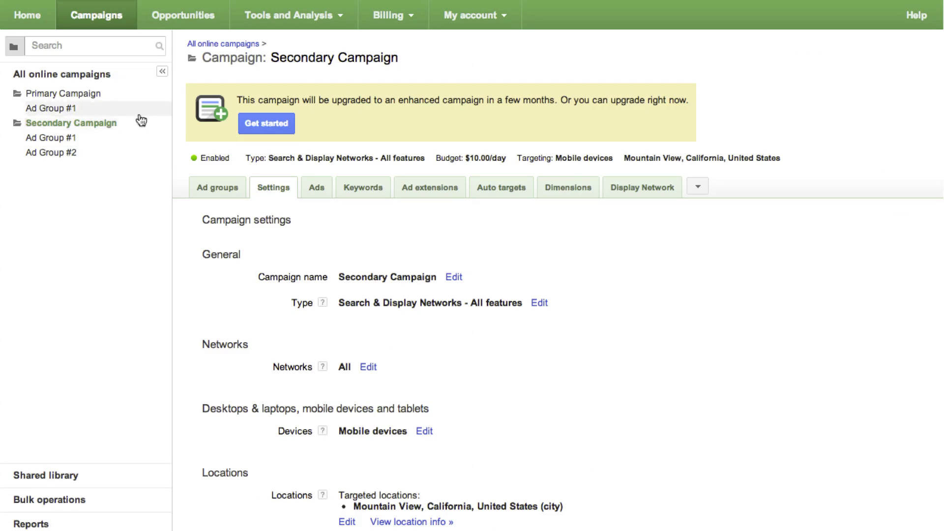
- Abandon a rename of Secondary Campaign and set its status to Deleted from All online campaigns
left_click(305, 59)
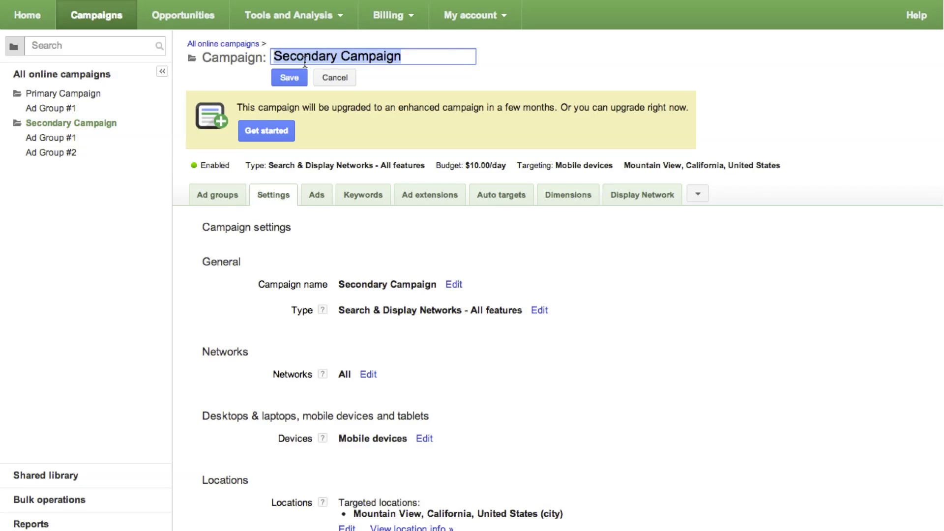
left_click(341, 75)
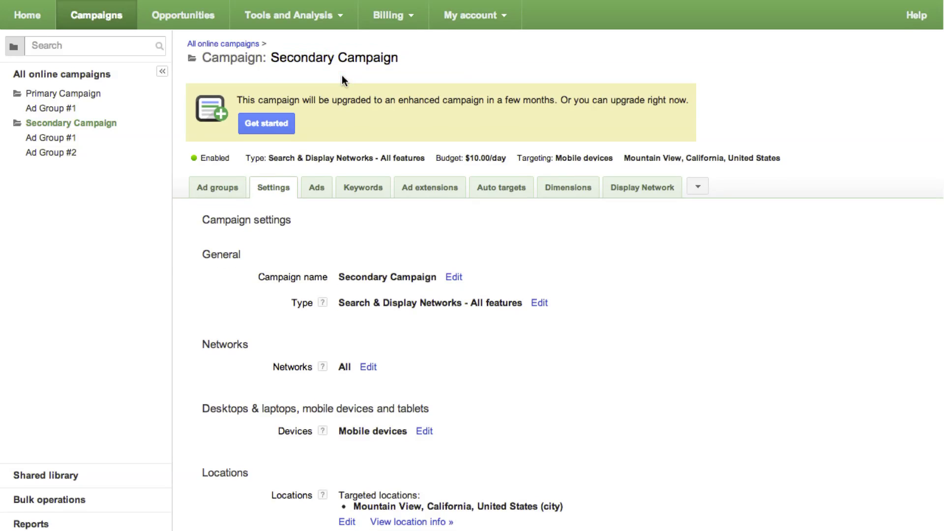
left_click(34, 76)
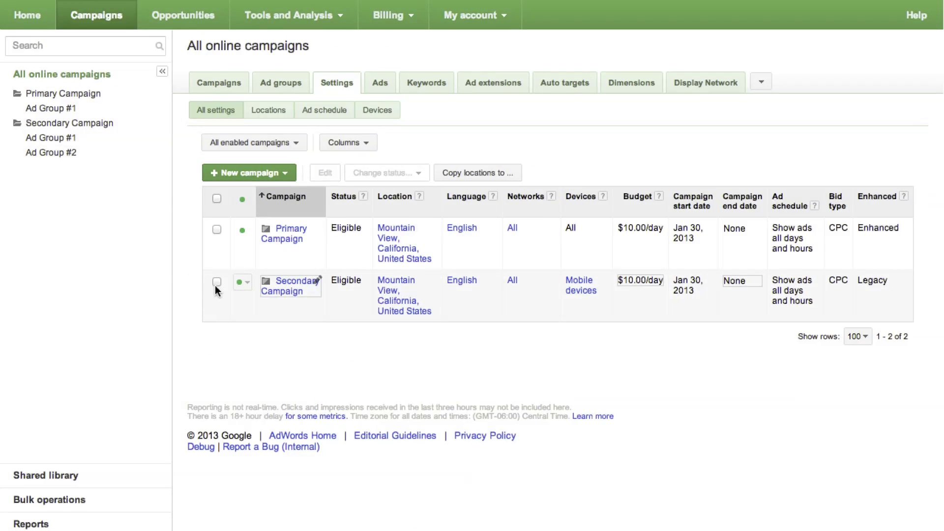
left_click(243, 284)
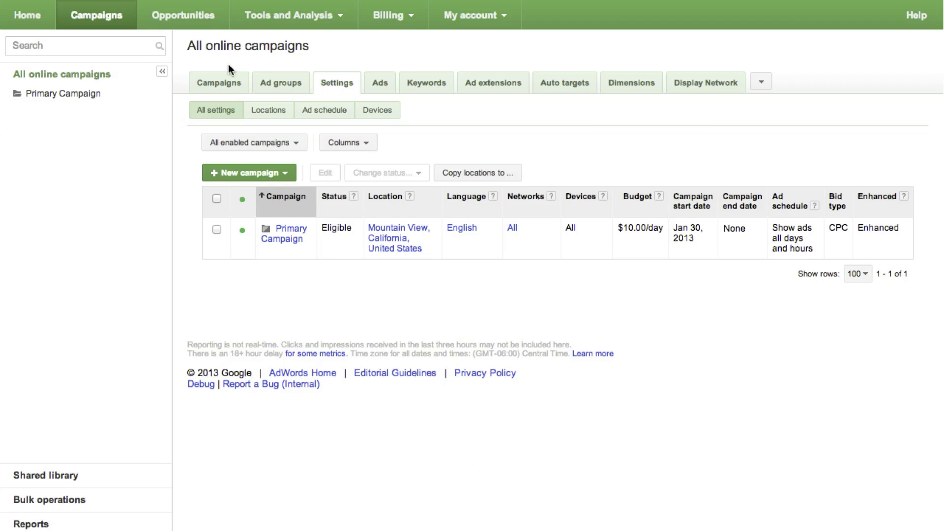
- Replace the Primary Campaign's $10.00 budget with 20.00 under Bidding and budget, and save
left_click(74, 95)
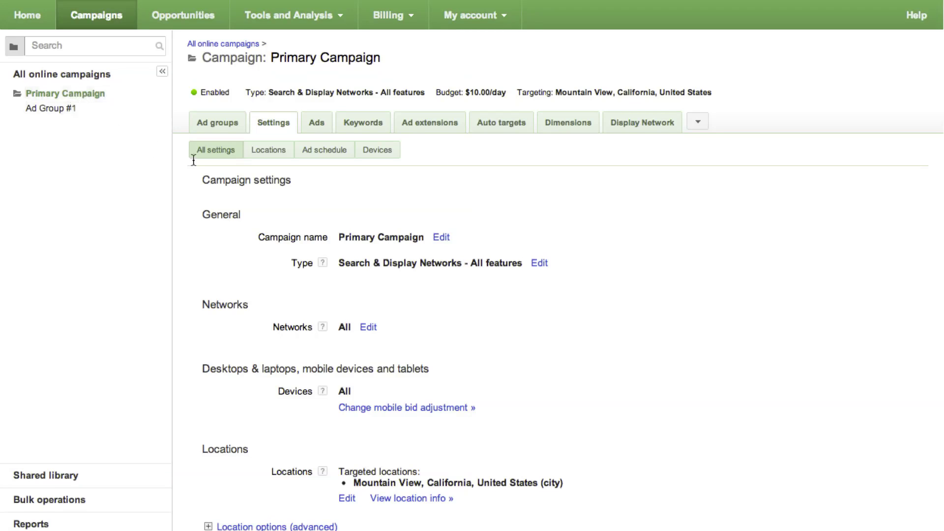
scroll(713, 280, "down", 3)
scroll(714, 280, "down", 3)
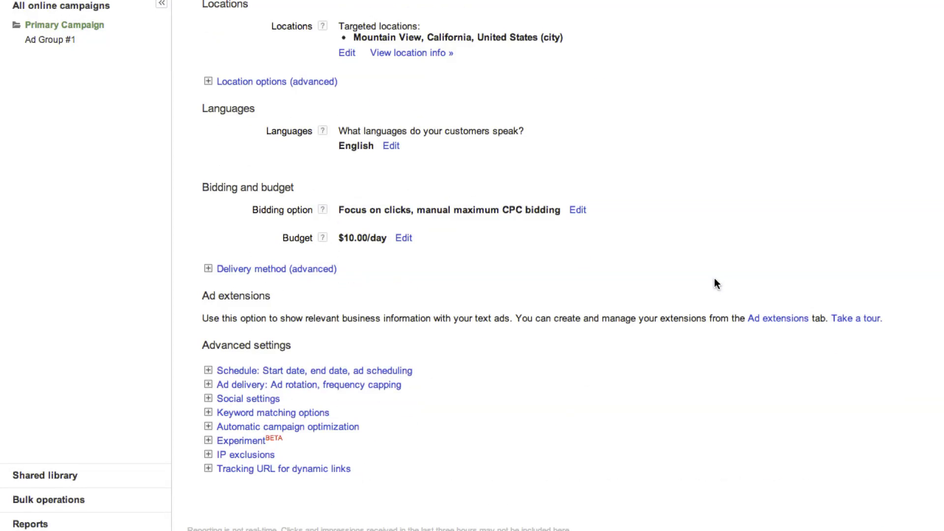
left_click(403, 238)
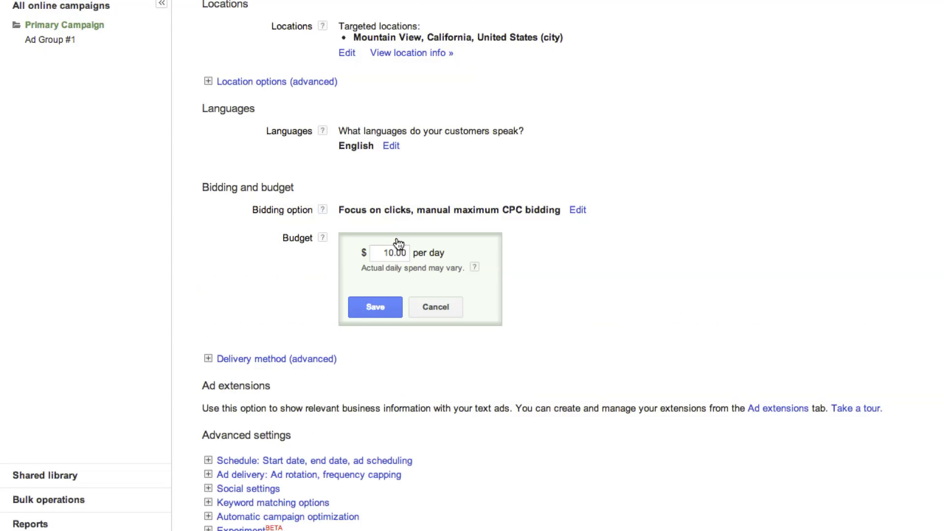
key("BackSpace")
key("BackSpace")
type("20")
left_click(375, 307)
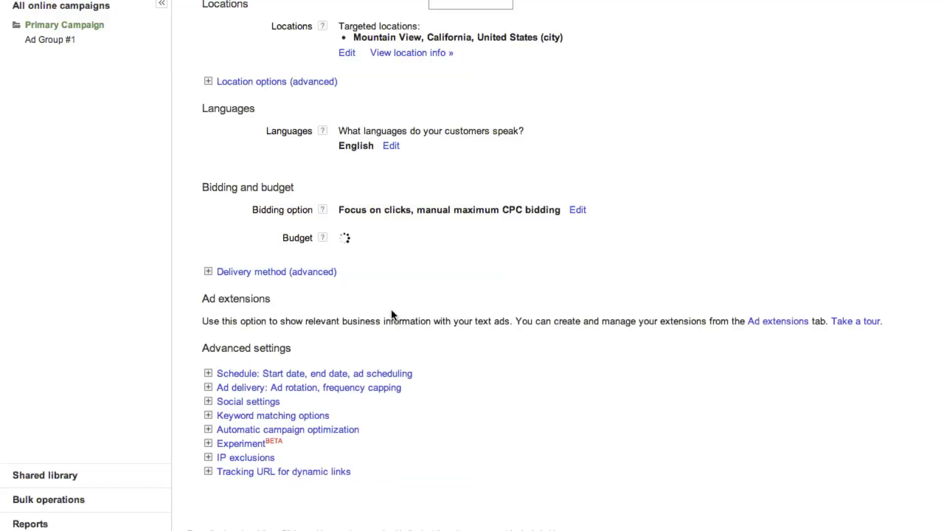
scroll(595, 254, "up", 2)
scroll(596, 255, "up", 3)
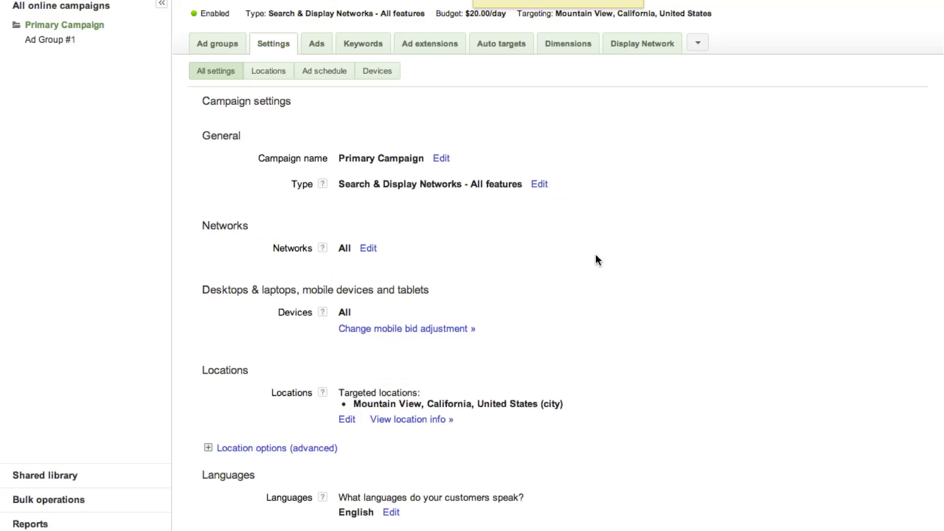
scroll(568, 243, "up", 2)
left_click(28, 77)
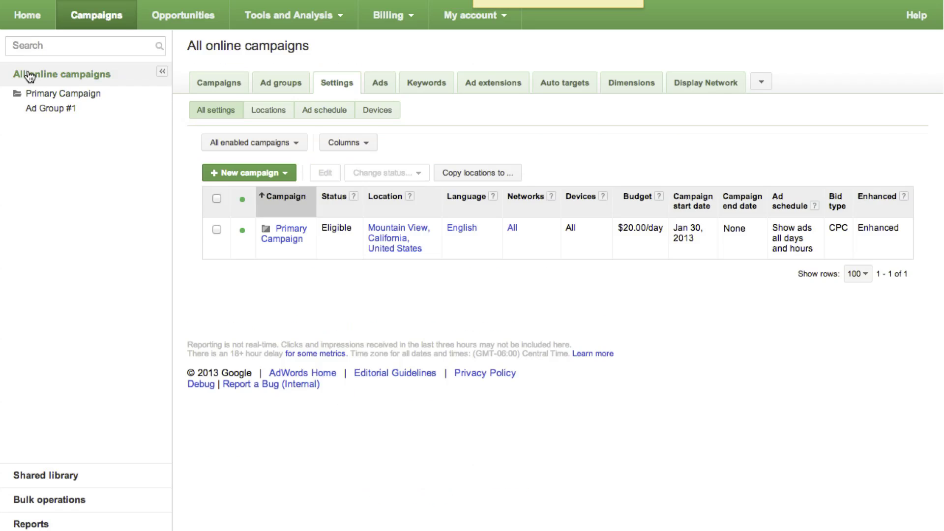